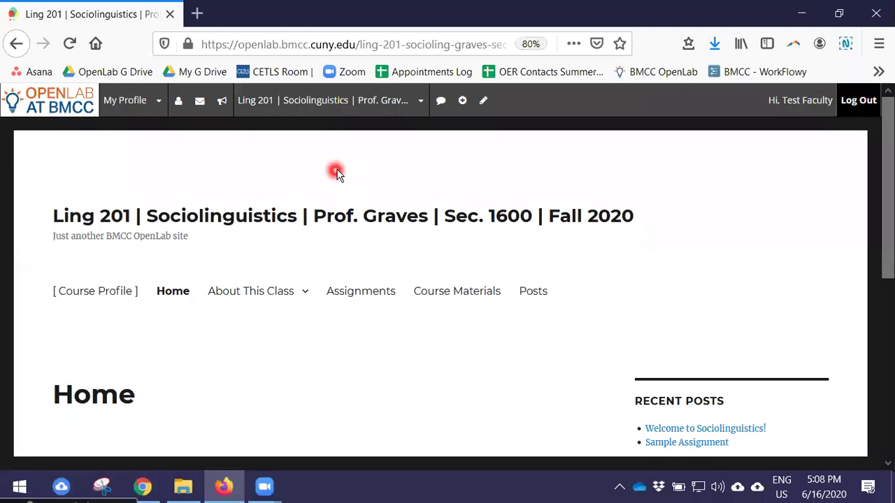
Open the course site's dashboard in a new browser tab and place that tab ahead of the live site's tab.
{"action": "mouse_move", "coordinate": [333, 103]}
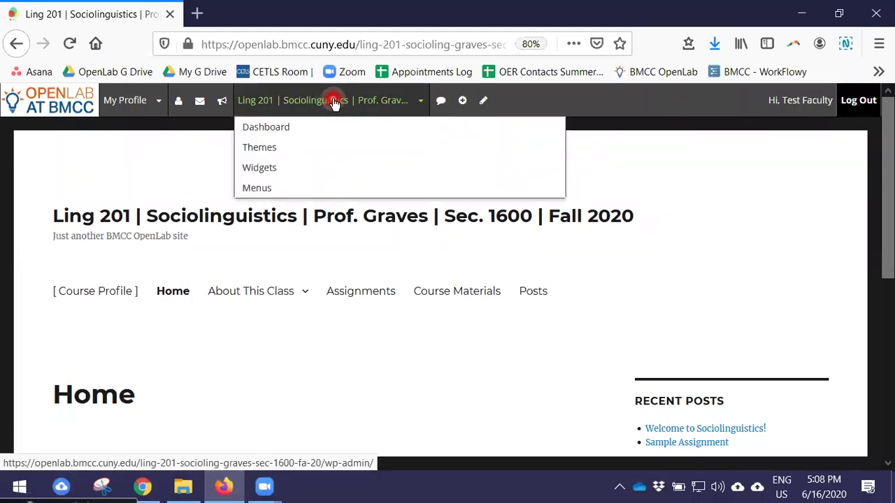
{"action": "right_click", "coordinate": [333, 103]}
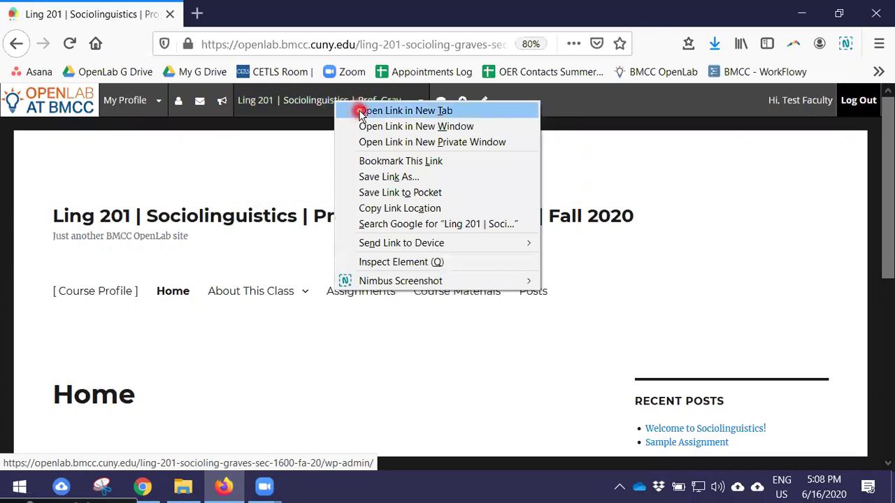
{"action": "left_click", "coordinate": [361, 114]}
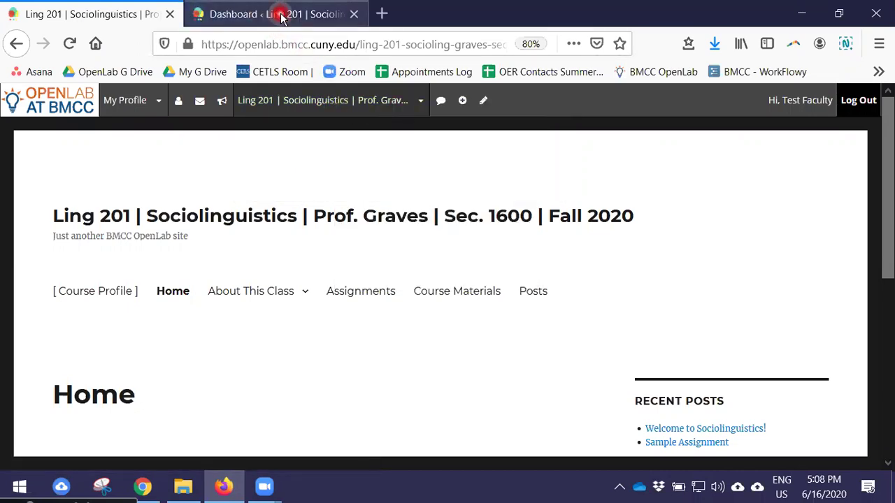
{"action": "left_click", "coordinate": [282, 16]}
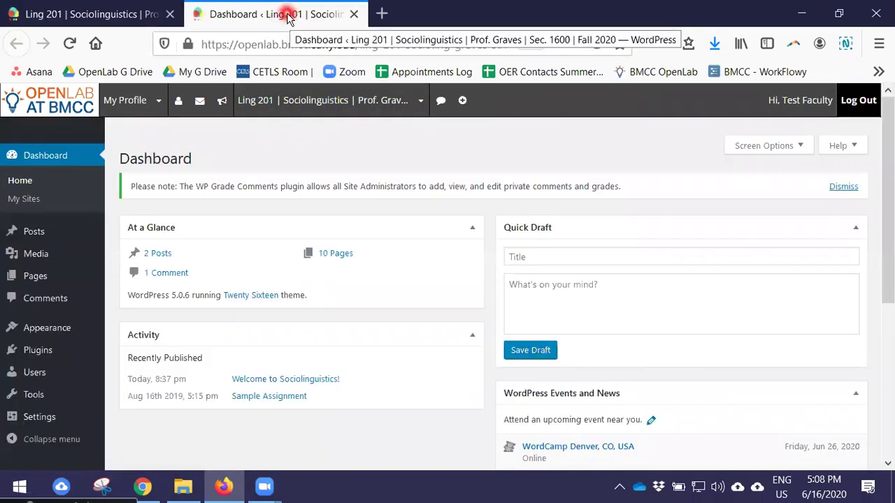
{"action": "left_click_drag", "start_coordinate": [286, 16], "coordinate": [117, 17]}
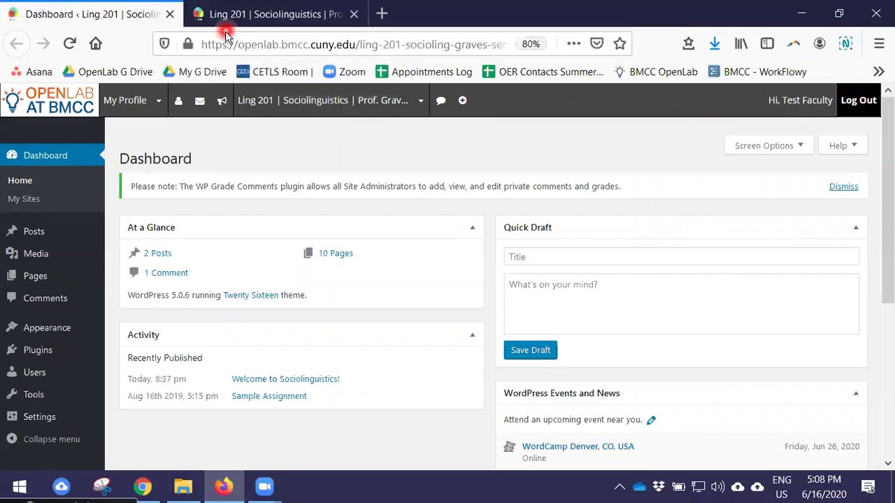
Look over the live course site, and open the Menus page of the site's dashboard.
{"action": "left_click", "coordinate": [244, 17]}
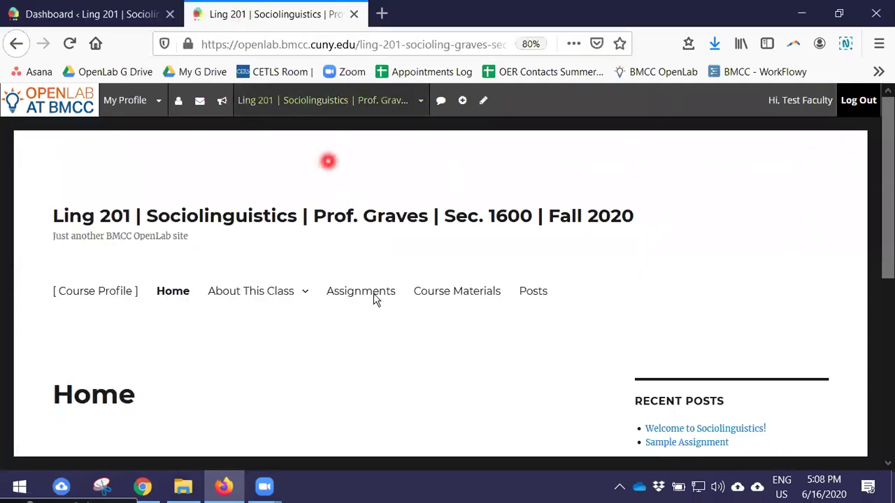
{"action": "left_click", "coordinate": [279, 19]}
{"action": "left_click", "coordinate": [243, 160]}
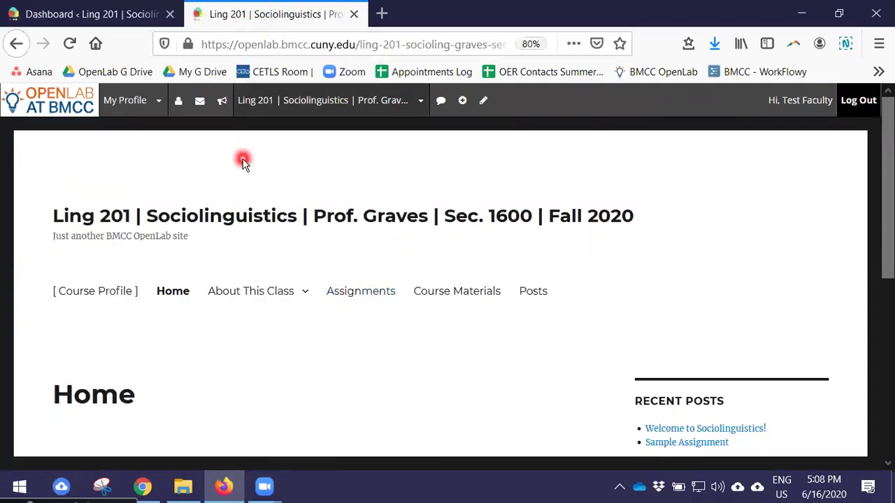
{"action": "left_click", "coordinate": [109, 16]}
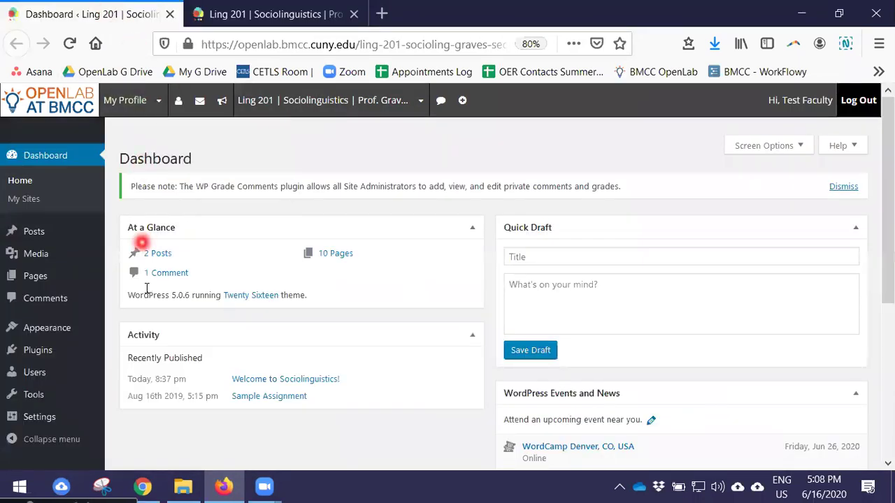
{"action": "mouse_move", "coordinate": [79, 328]}
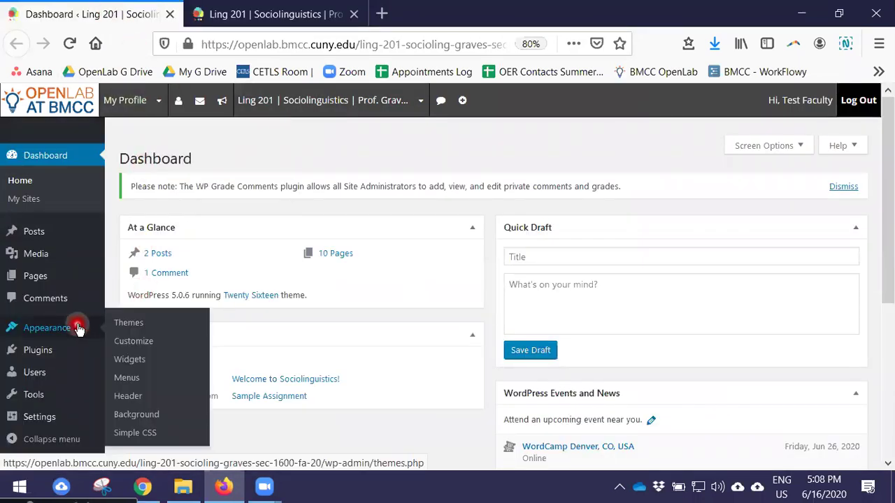
{"action": "left_click", "coordinate": [128, 376]}
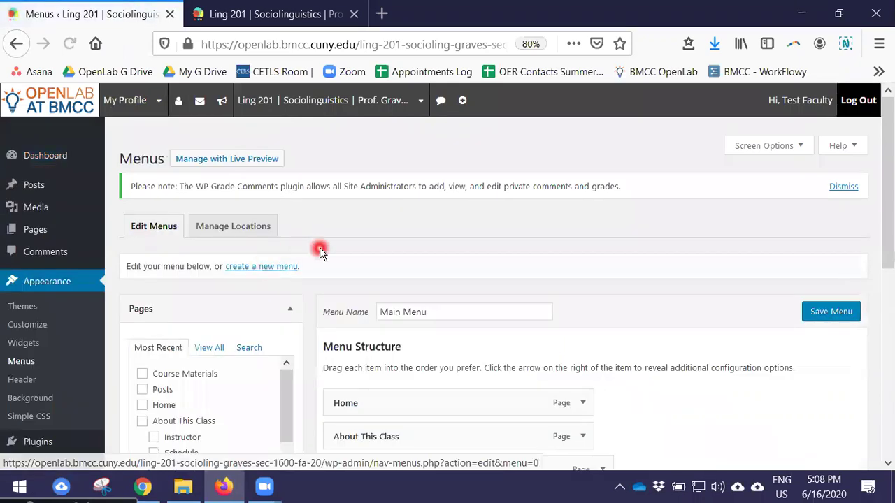
Compare the Main Menu structure in the dashboard with the navigation on the live course site.
{"action": "scroll", "coordinate": [320, 247], "scroll_direction": "down", "scroll_amount": 2}
{"action": "scroll", "coordinate": [330, 255], "scroll_direction": "down", "scroll_amount": 2}
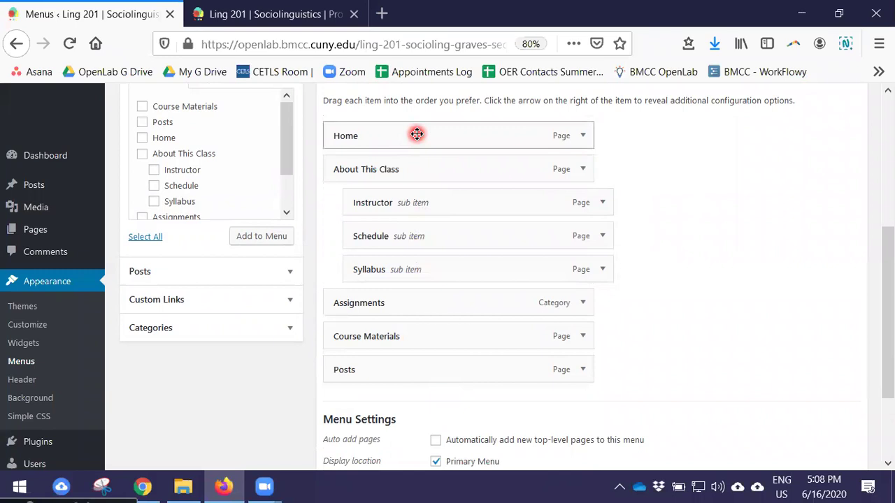
{"action": "left_click", "coordinate": [301, 13]}
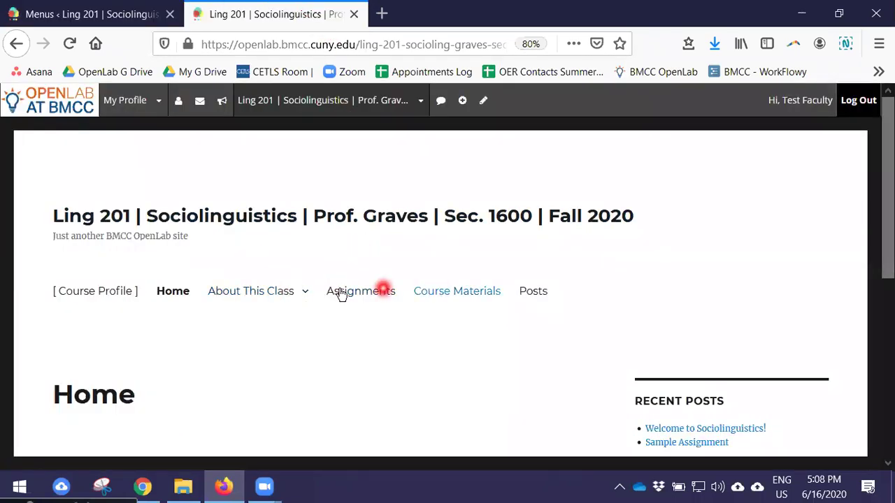
{"action": "left_click", "coordinate": [124, 13]}
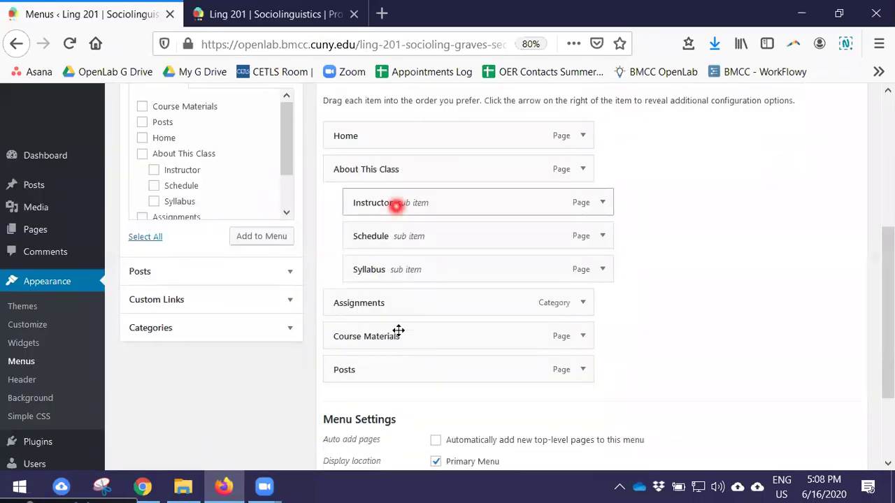
Add the Announcements category as an item in the Main Menu.
{"action": "mouse_move", "coordinate": [276, 300]}
{"action": "left_mouse_down"}
{"action": "mouse_move", "coordinate": [232, 330]}
{"action": "mouse_move", "coordinate": [289, 330]}
{"action": "left_mouse_up"}
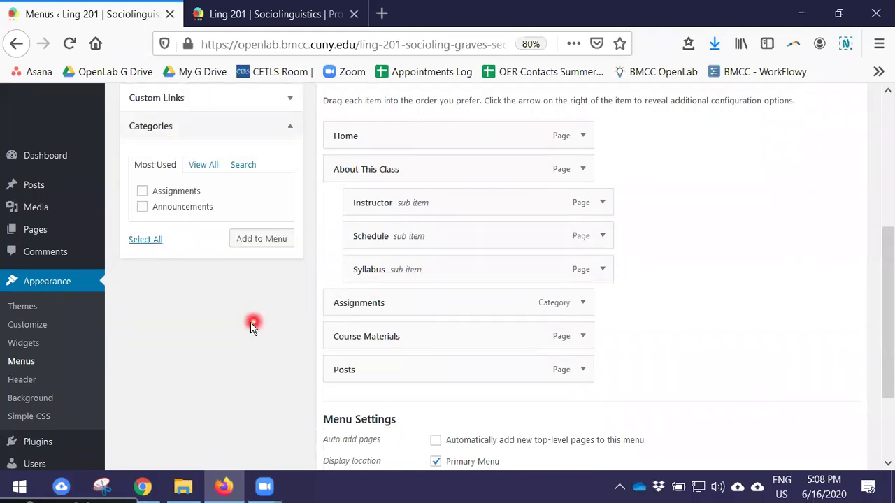
{"action": "scroll", "coordinate": [216, 348], "scroll_direction": "up", "scroll_amount": 2}
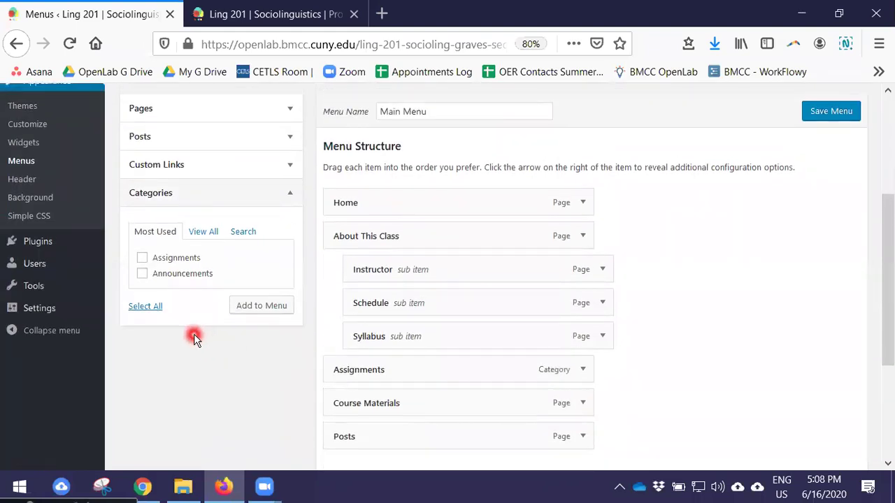
{"action": "left_click", "coordinate": [142, 275]}
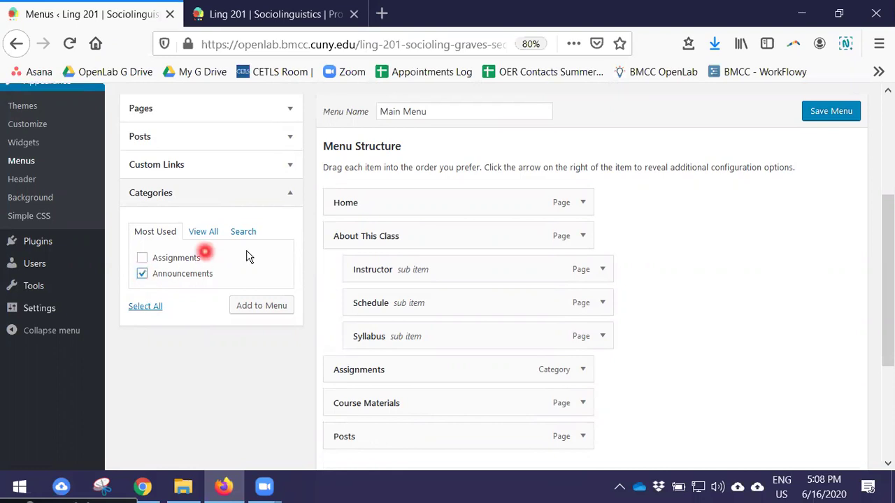
{"action": "left_click", "coordinate": [259, 307]}
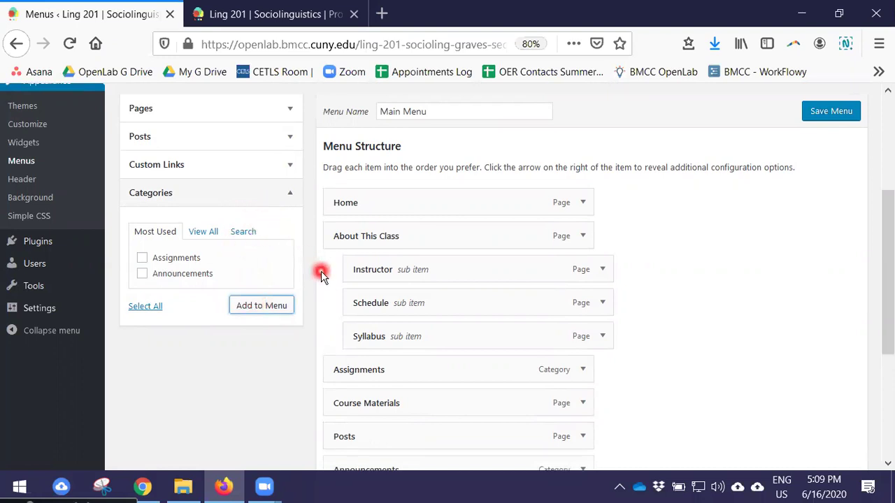
{"action": "scroll", "coordinate": [319, 274], "scroll_direction": "down", "scroll_amount": 2}
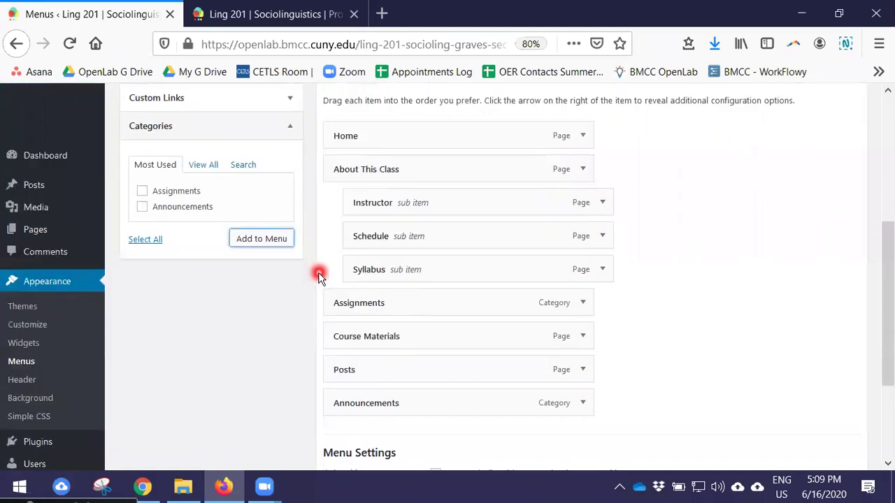
{"action": "scroll", "coordinate": [312, 274], "scroll_direction": "down", "scroll_amount": 1}
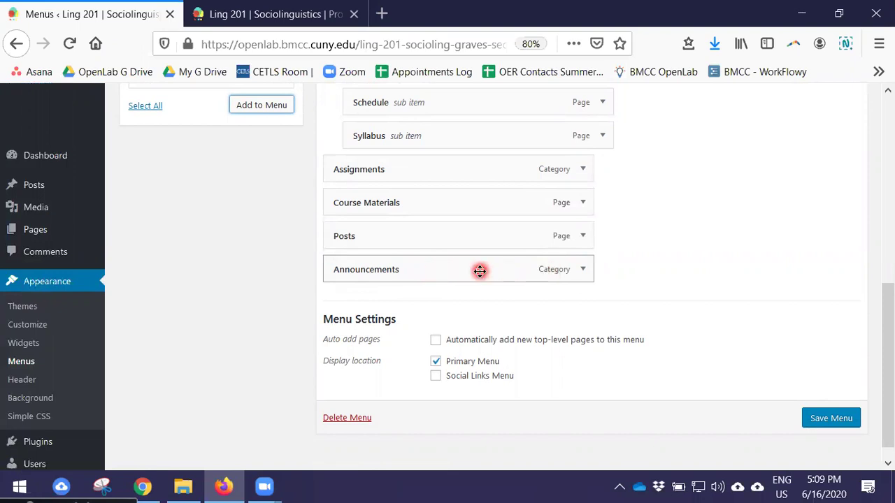
Check the navigation order on the live site, and try moving the Announcements item within the menu structure.
{"action": "left_click", "coordinate": [283, 14]}
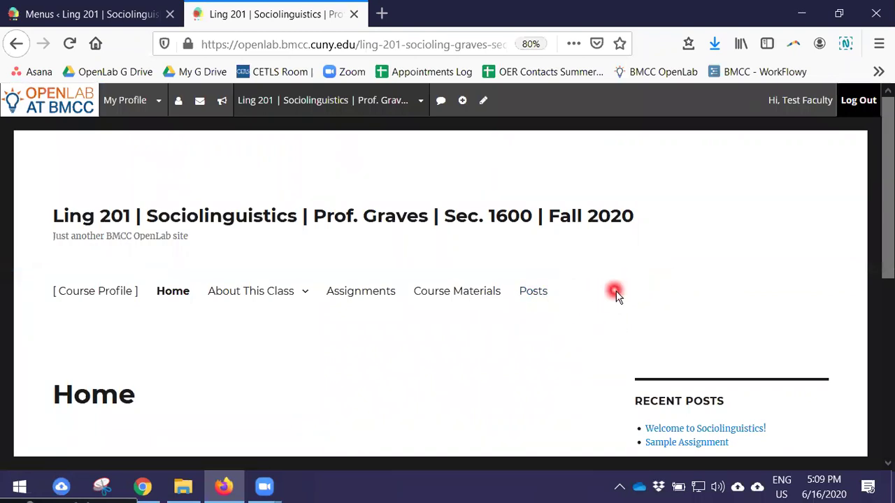
{"action": "left_click", "coordinate": [70, 15]}
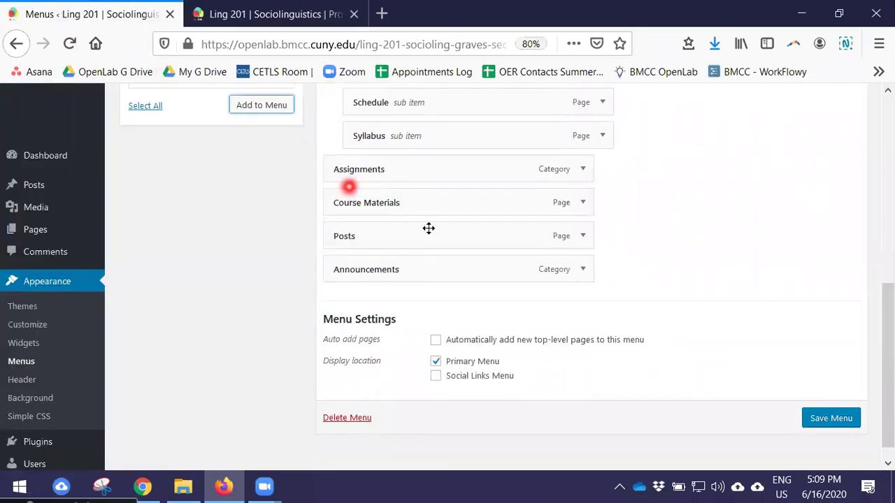
{"action": "left_click", "coordinate": [414, 269]}
{"action": "left_click_drag", "start_coordinate": [414, 269], "coordinate": [439, 280]}
{"action": "scroll", "coordinate": [413, 300], "scroll_direction": "up", "scroll_amount": 2}
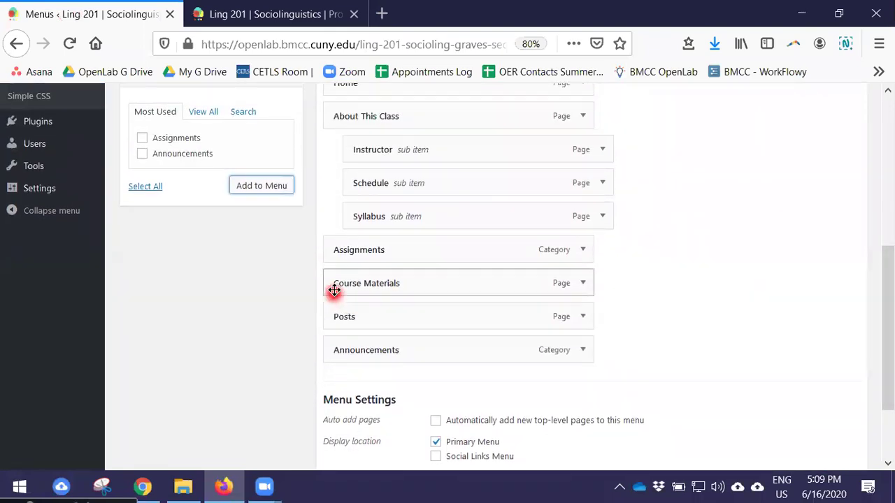
Save the Main Menu with the added Announcements category.
{"action": "scroll", "coordinate": [689, 239], "scroll_direction": "down", "scroll_amount": 2}
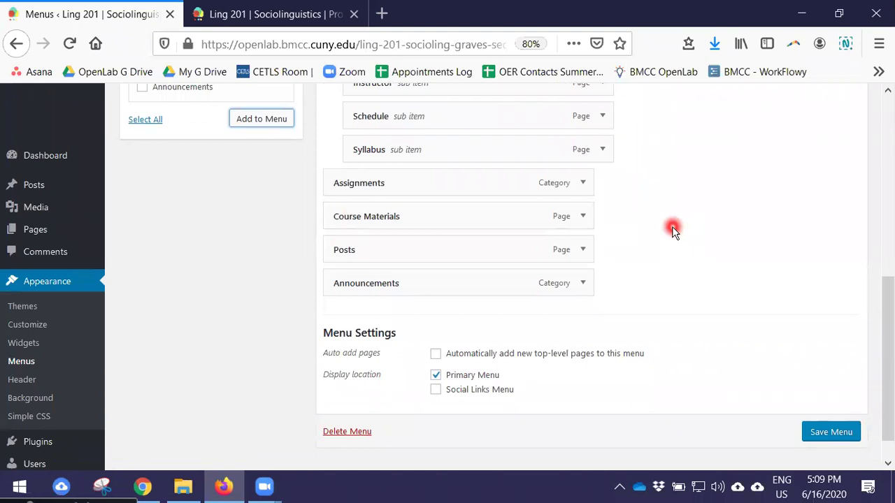
{"action": "scroll", "coordinate": [668, 228], "scroll_direction": "down", "scroll_amount": 1}
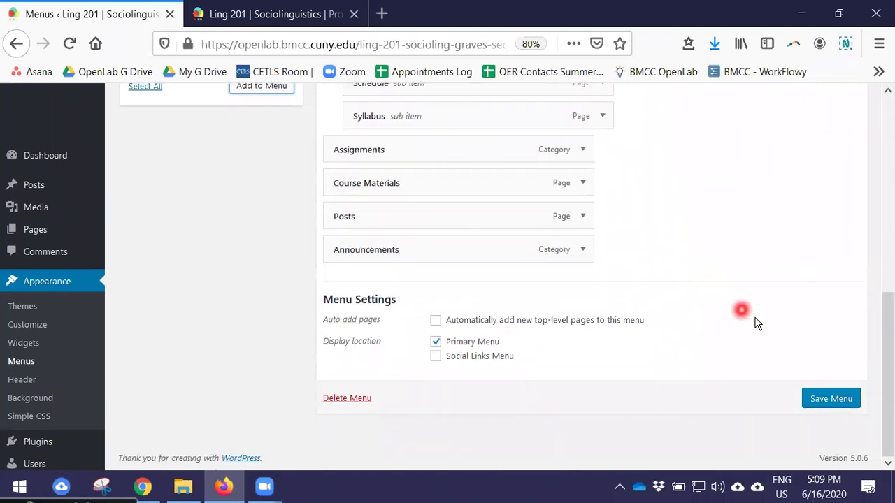
{"action": "left_click", "coordinate": [837, 399]}
{"action": "scroll", "coordinate": [695, 252], "scroll_direction": "up", "scroll_amount": 7}
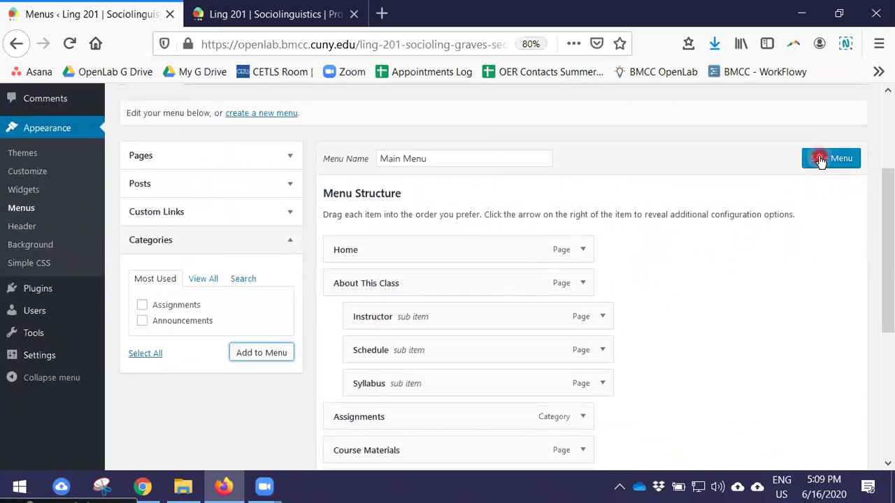
{"action": "left_click", "coordinate": [820, 159]}
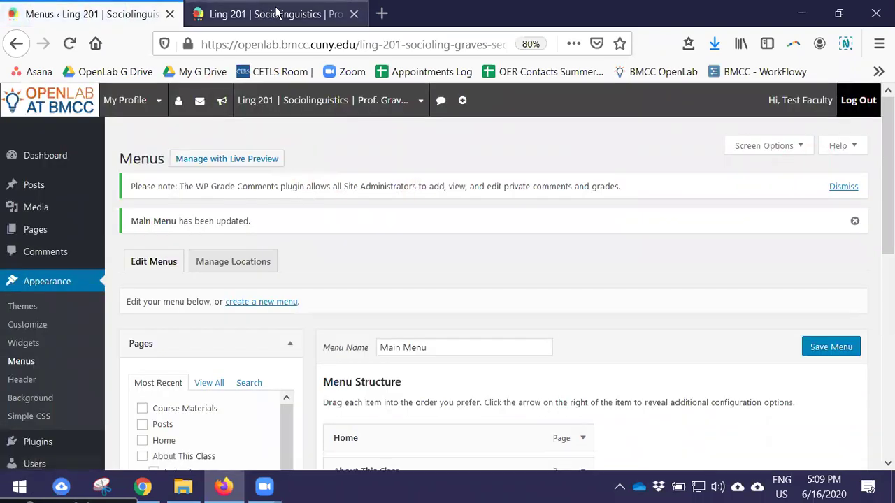
Reload the live course site to check its navigation for the saved menu changes.
{"action": "left_click", "coordinate": [283, 14]}
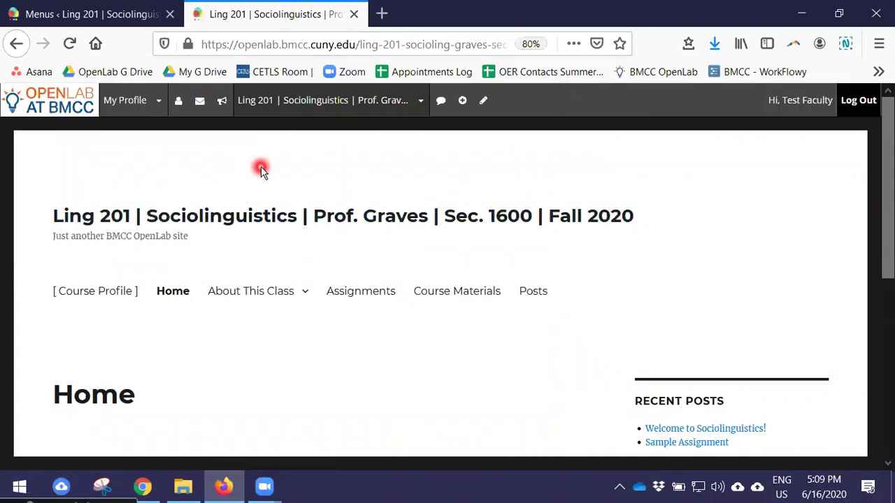
{"action": "left_click", "coordinate": [258, 44]}
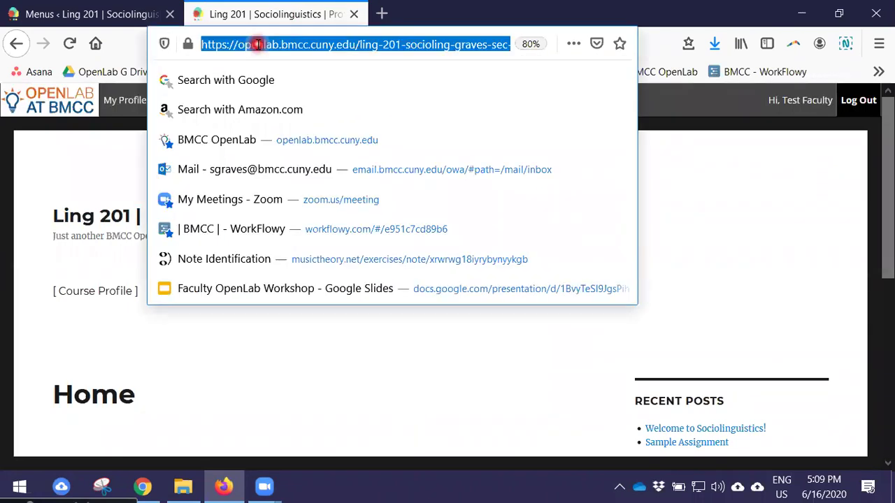
{"action": "left_click", "coordinate": [97, 161]}
{"action": "left_click", "coordinate": [68, 45]}
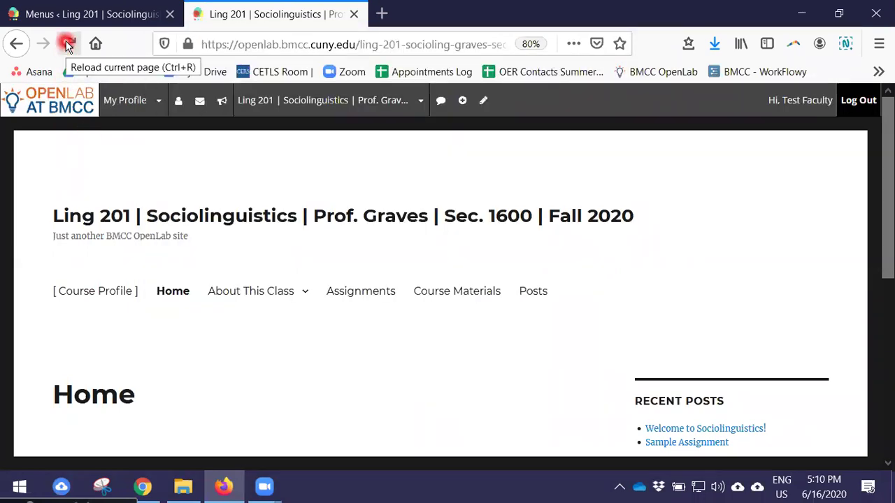
{"action": "left_click", "coordinate": [68, 44]}
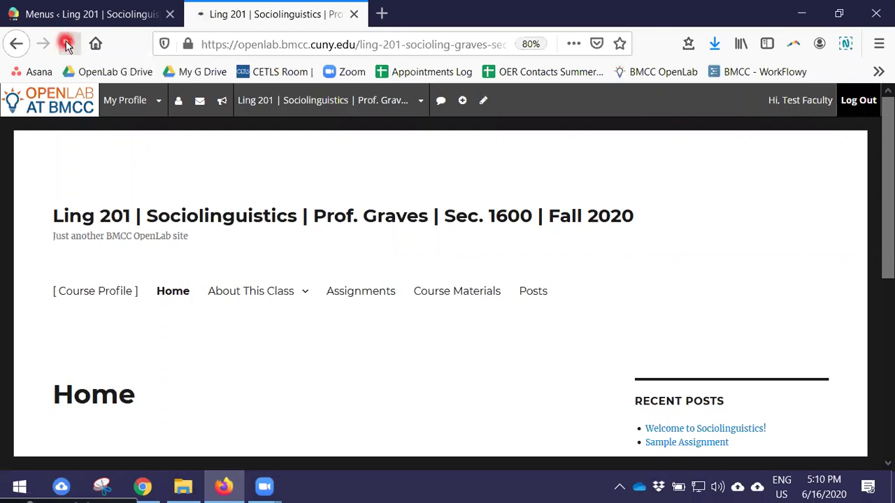
{"action": "left_click", "coordinate": [260, 250]}
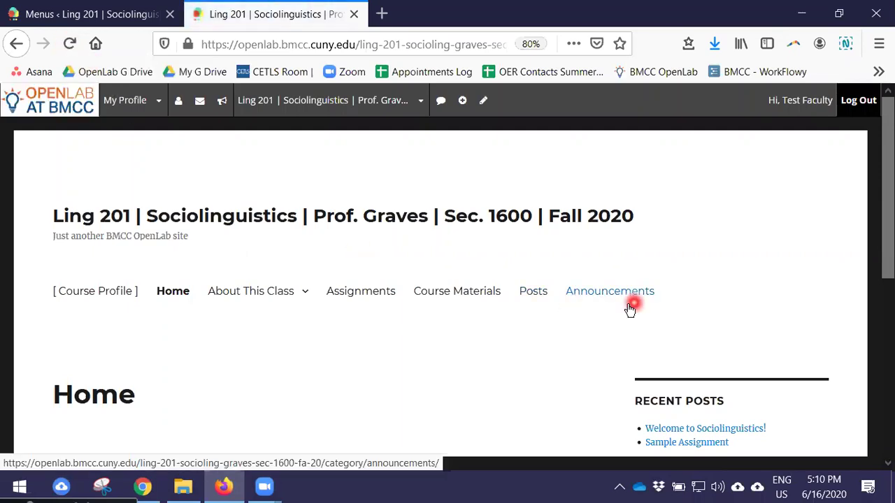
Open the Announcements page from the live site's navigation and examine its content.
{"action": "scroll", "coordinate": [601, 308], "scroll_direction": "down", "scroll_amount": 1}
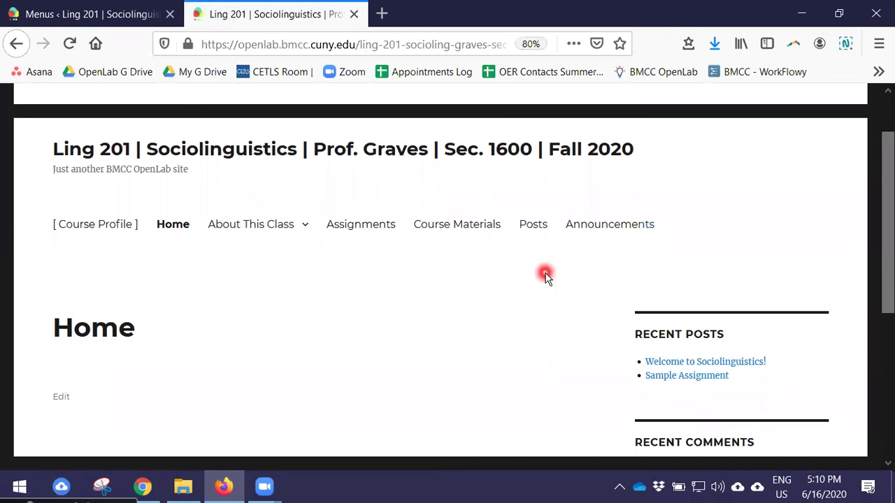
{"action": "left_click", "coordinate": [597, 224]}
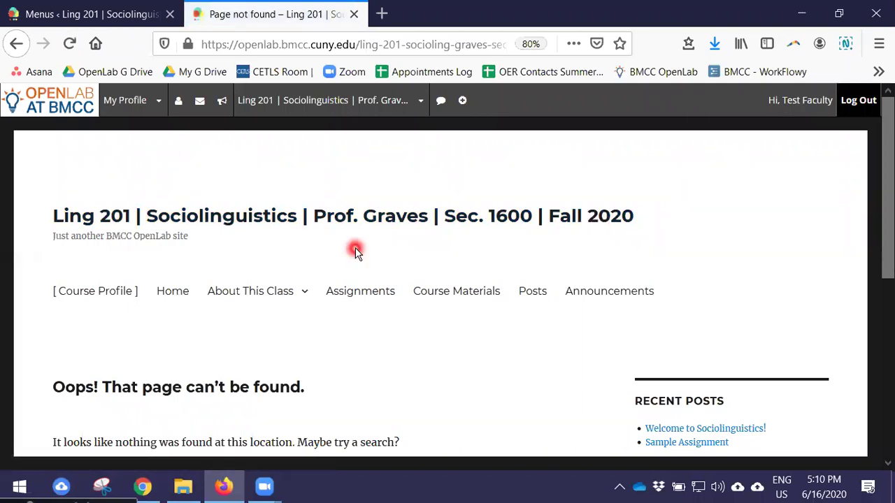
{"action": "scroll", "coordinate": [355, 248], "scroll_direction": "down", "scroll_amount": 1}
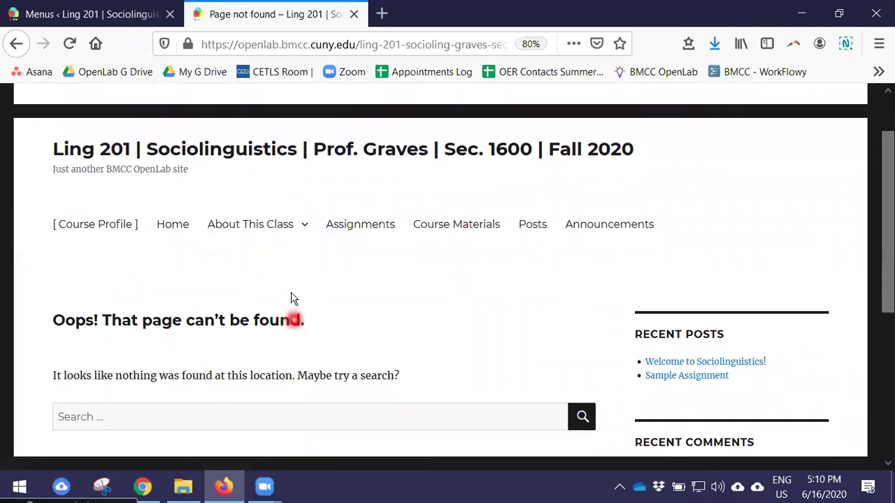
{"action": "scroll", "coordinate": [363, 286], "scroll_direction": "down", "scroll_amount": 1}
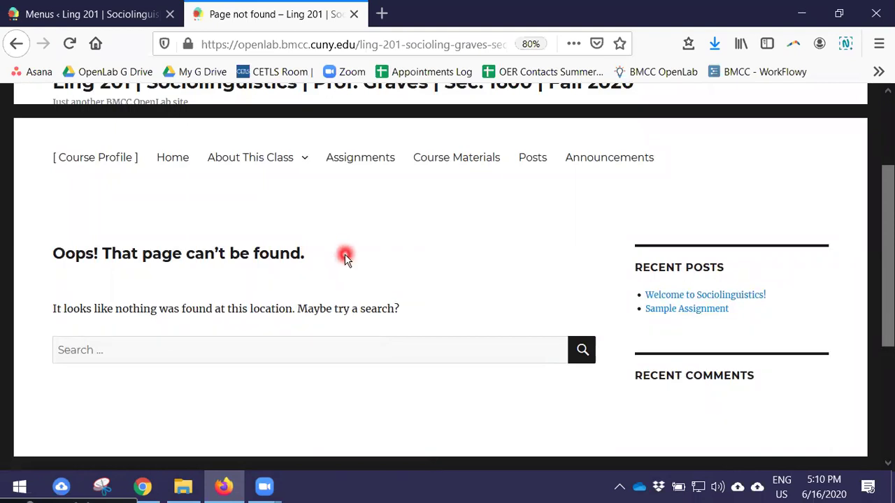
Return to the site's admin area and activate the Academica theme in place of Twenty Sixteen.
{"action": "left_click", "coordinate": [99, 14]}
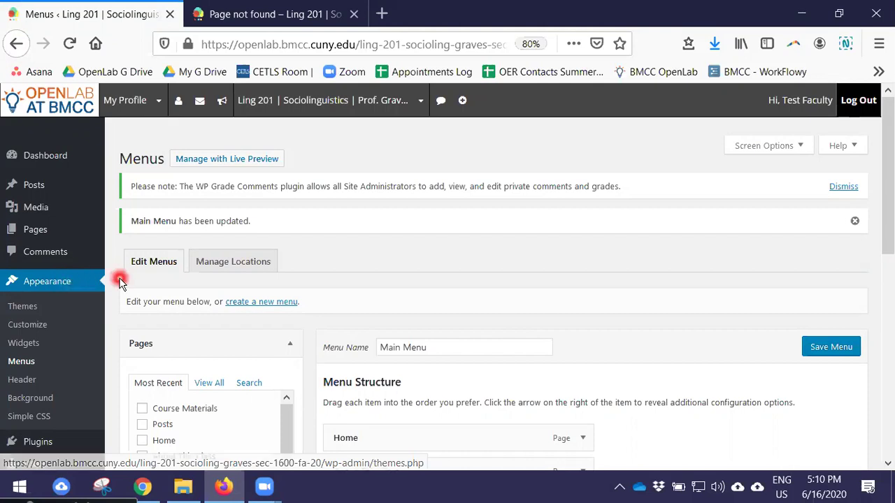
{"action": "left_click", "coordinate": [28, 307]}
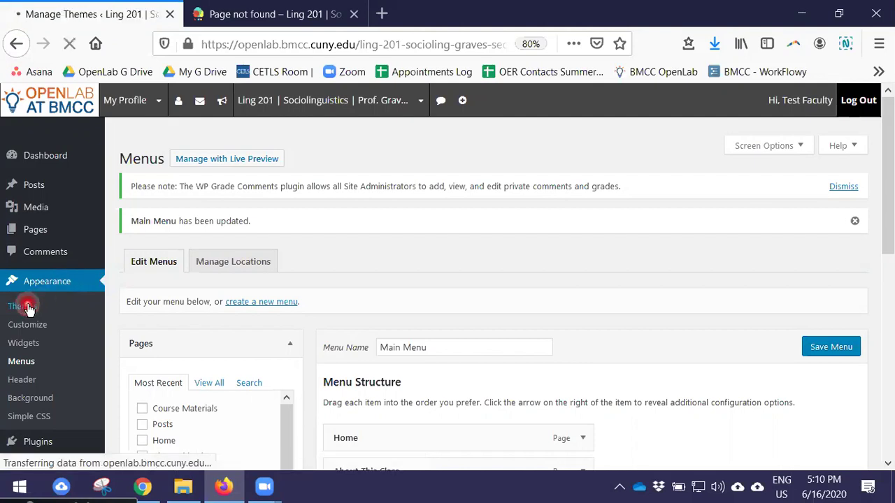
{"action": "scroll", "coordinate": [231, 244], "scroll_direction": "down", "scroll_amount": 2}
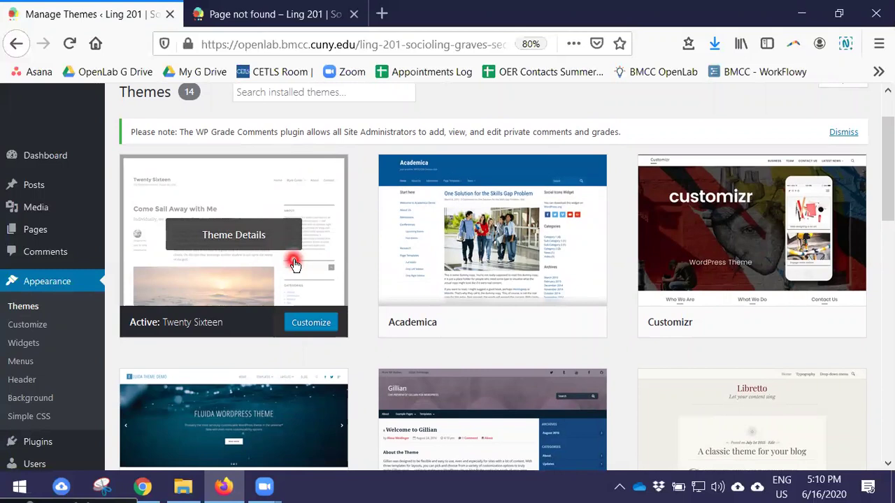
{"action": "mouse_move", "coordinate": [440, 246]}
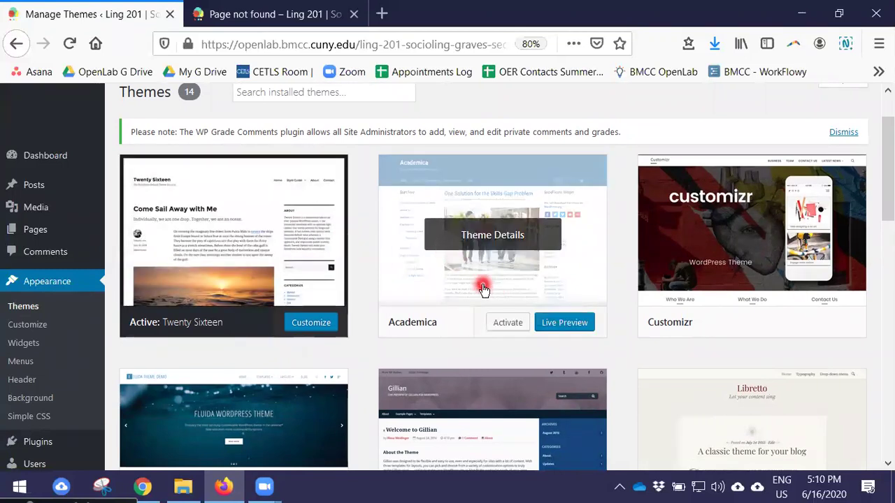
{"action": "left_click", "coordinate": [511, 325]}
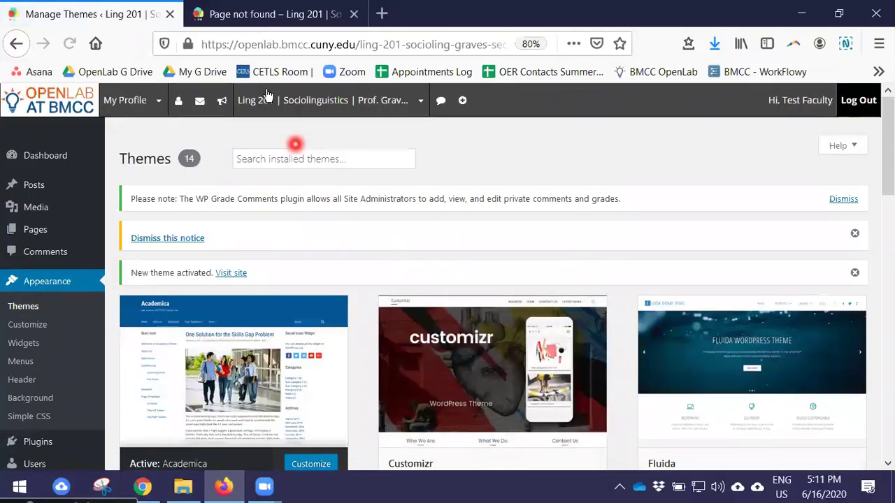
Reload the live Announcements page and check its content and site navigation under the Academica theme.
{"action": "mouse_move", "coordinate": [266, 91]}
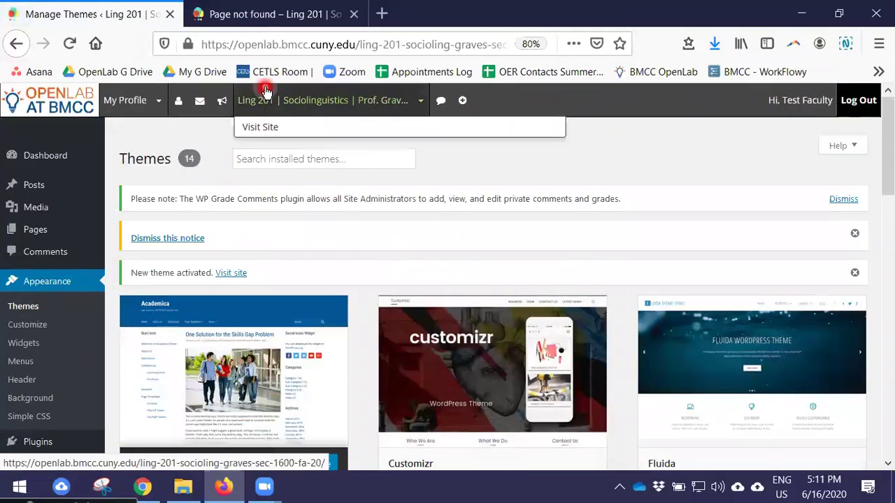
{"action": "left_click", "coordinate": [269, 15]}
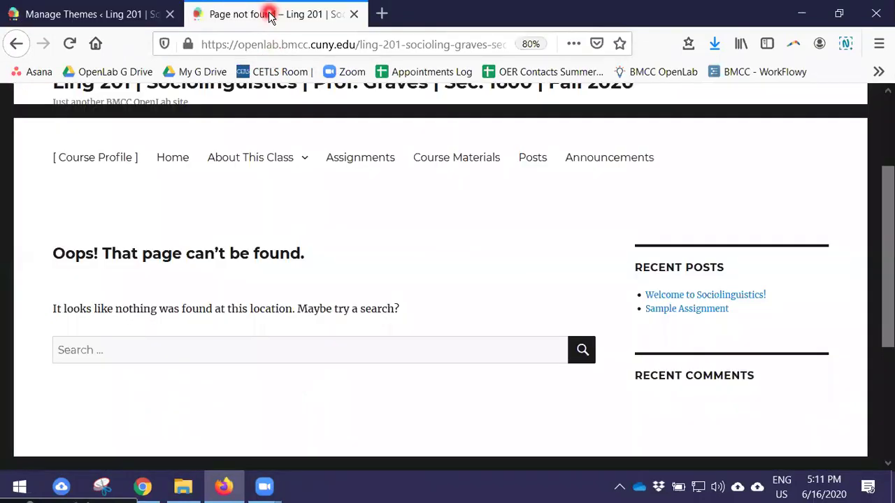
{"action": "left_click", "coordinate": [73, 45]}
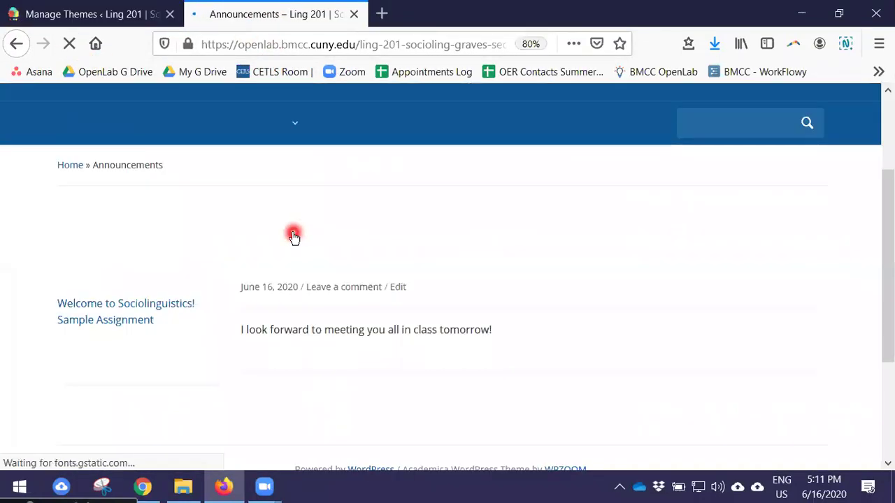
{"action": "scroll", "coordinate": [448, 276], "scroll_direction": "up", "scroll_amount": 1}
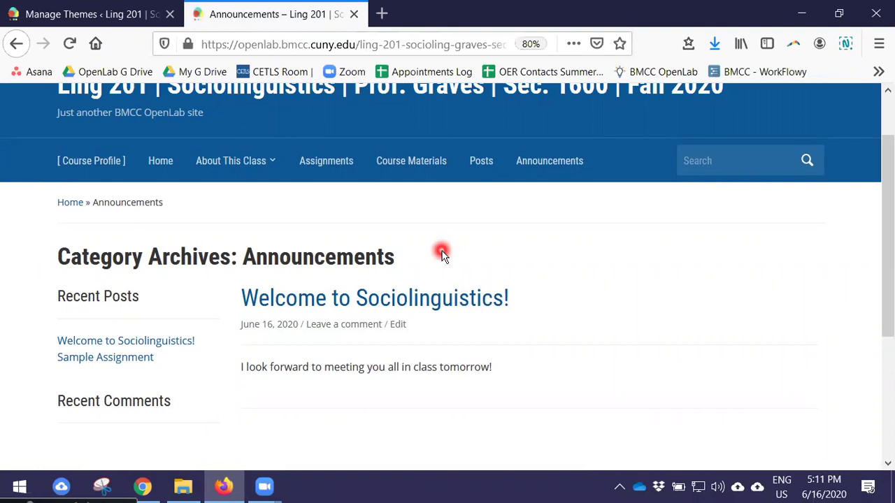
{"action": "scroll", "coordinate": [370, 187], "scroll_direction": "up", "scroll_amount": 1}
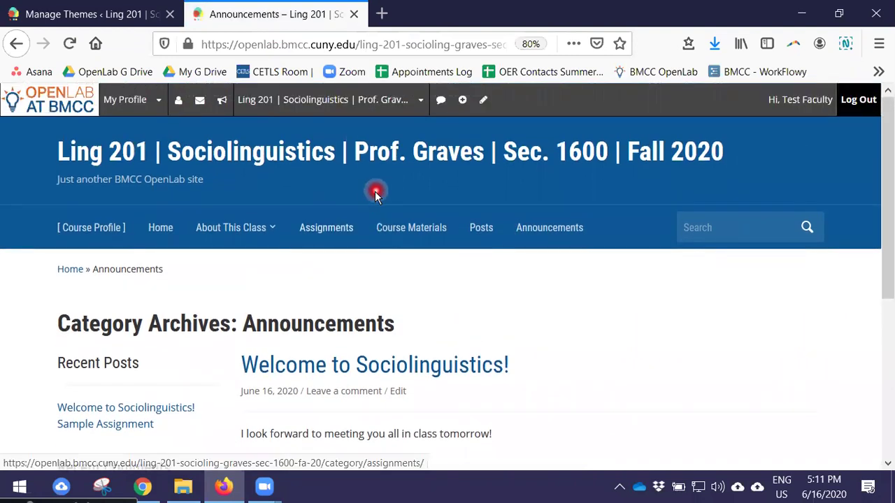
Open Announcements from the live site's navigation and examine the posts listed in the category archive.
{"action": "scroll", "coordinate": [373, 193], "scroll_direction": "down", "scroll_amount": 2}
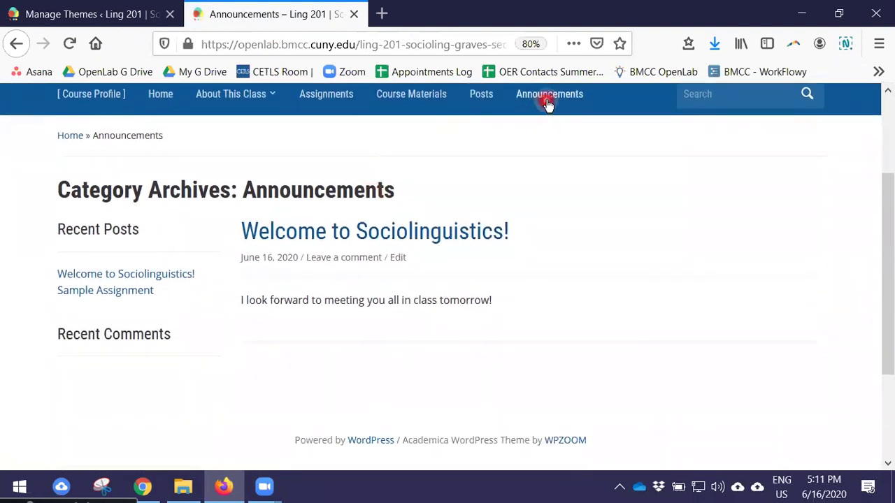
{"action": "left_click", "coordinate": [547, 103]}
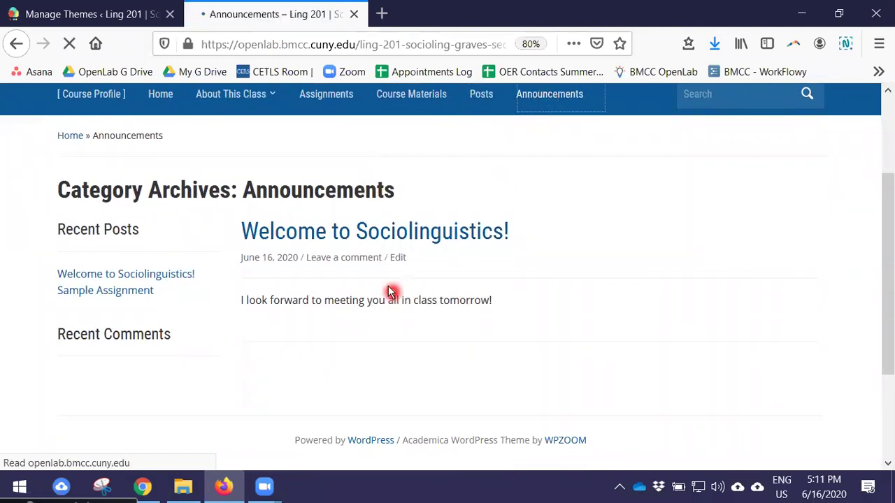
{"action": "scroll", "coordinate": [362, 273], "scroll_direction": "down", "scroll_amount": 1}
{"action": "scroll", "coordinate": [362, 273], "scroll_direction": "down", "scroll_amount": 1}
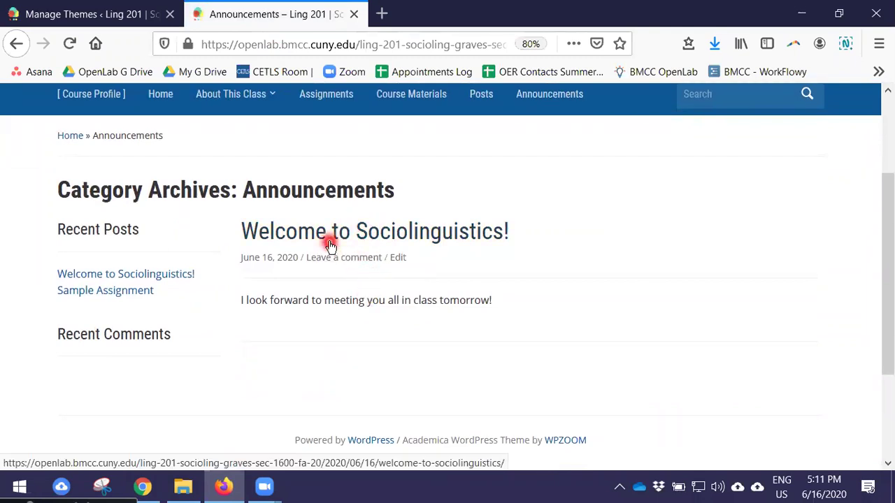
Return to the installed themes in the admin area and reactivate the Twenty Sixteen theme.
{"action": "left_click", "coordinate": [98, 15]}
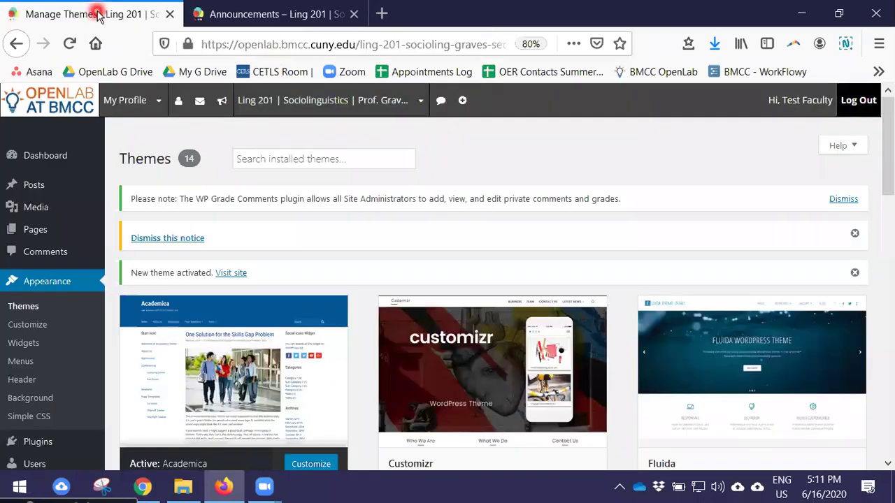
{"action": "left_click", "coordinate": [28, 308]}
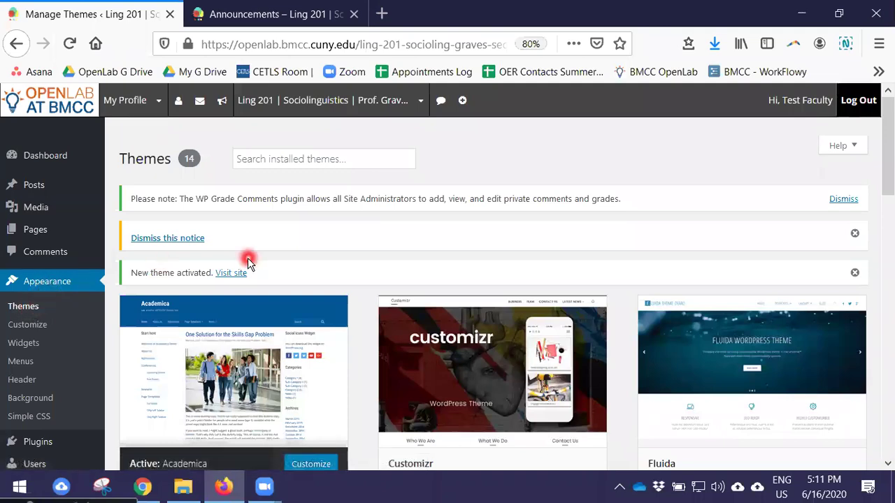
{"action": "scroll", "coordinate": [238, 265], "scroll_direction": "down", "scroll_amount": 3}
{"action": "scroll", "coordinate": [225, 272], "scroll_direction": "down", "scroll_amount": 5}
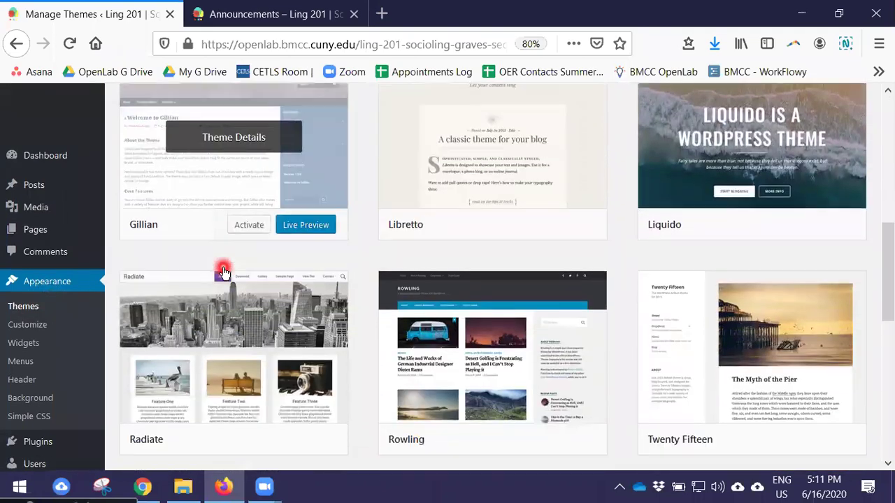
{"action": "scroll", "coordinate": [224, 273], "scroll_direction": "down", "scroll_amount": 5}
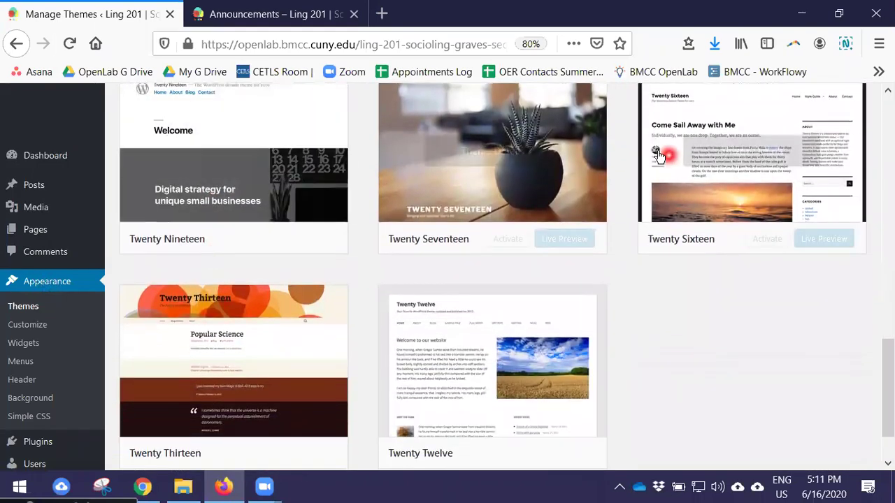
{"action": "left_click", "coordinate": [760, 239]}
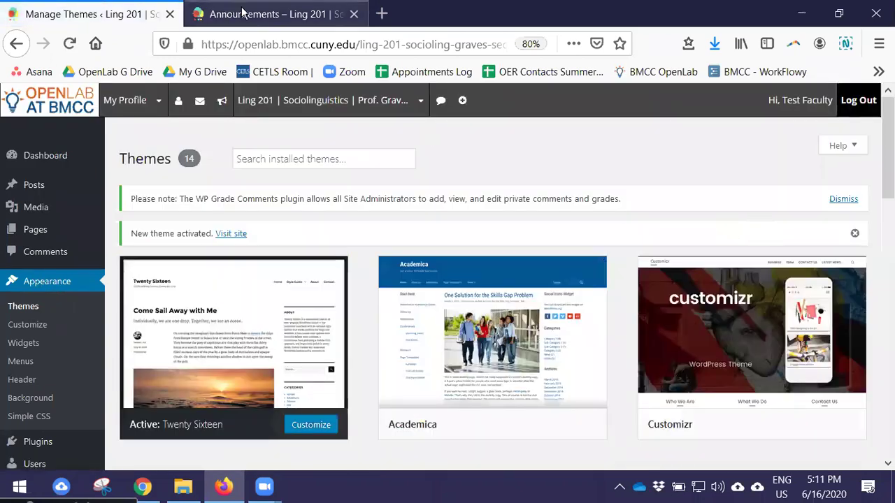
Reload the live Announcements page and examine its category content under the Twenty Sixteen theme.
{"action": "left_click", "coordinate": [252, 15]}
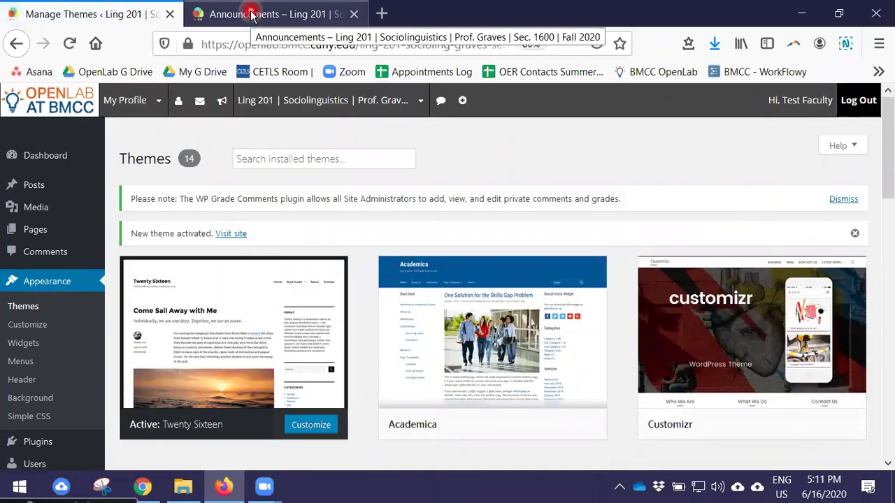
{"action": "left_click", "coordinate": [250, 15]}
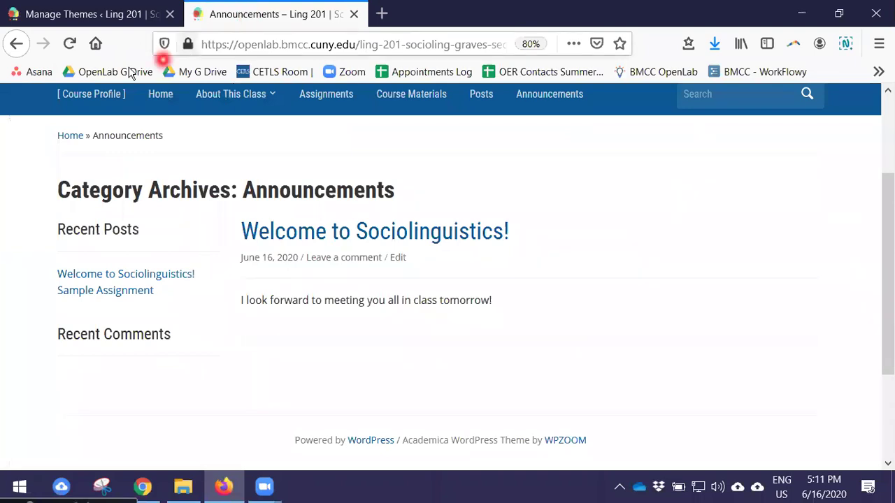
{"action": "left_click", "coordinate": [70, 45]}
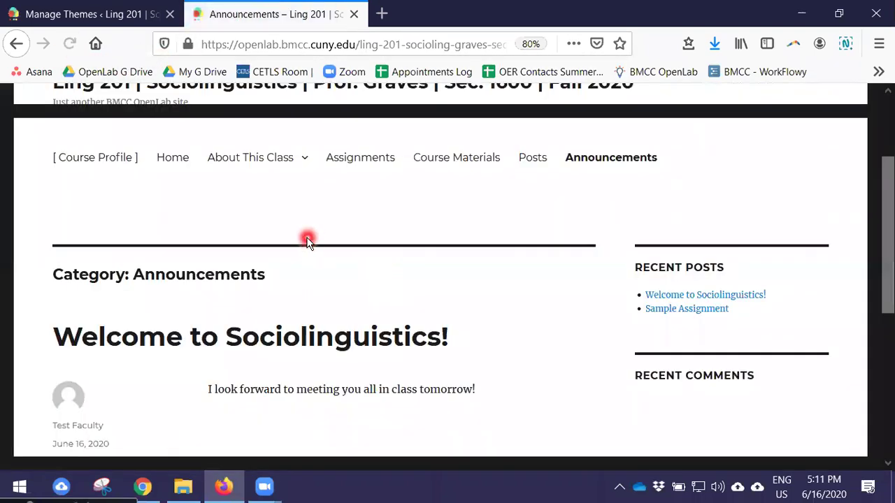
{"action": "scroll", "coordinate": [297, 234], "scroll_direction": "down", "scroll_amount": 2}
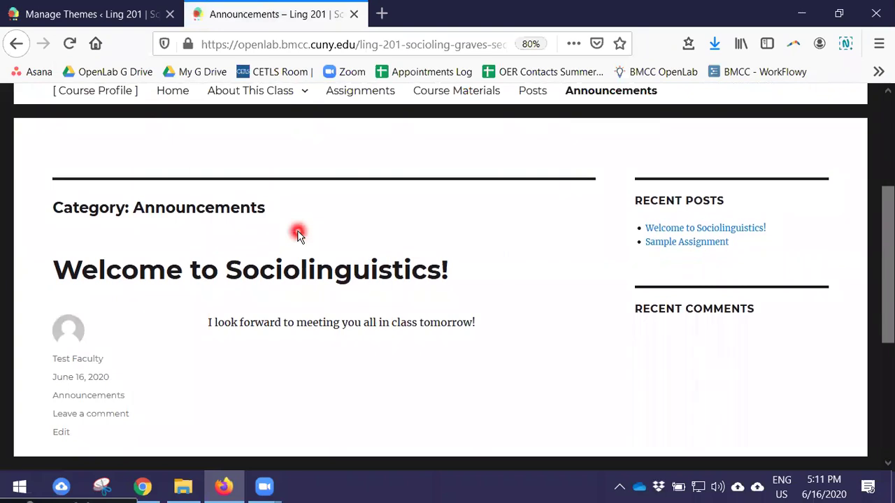
{"action": "scroll", "coordinate": [297, 234], "scroll_direction": "up", "scroll_amount": 2}
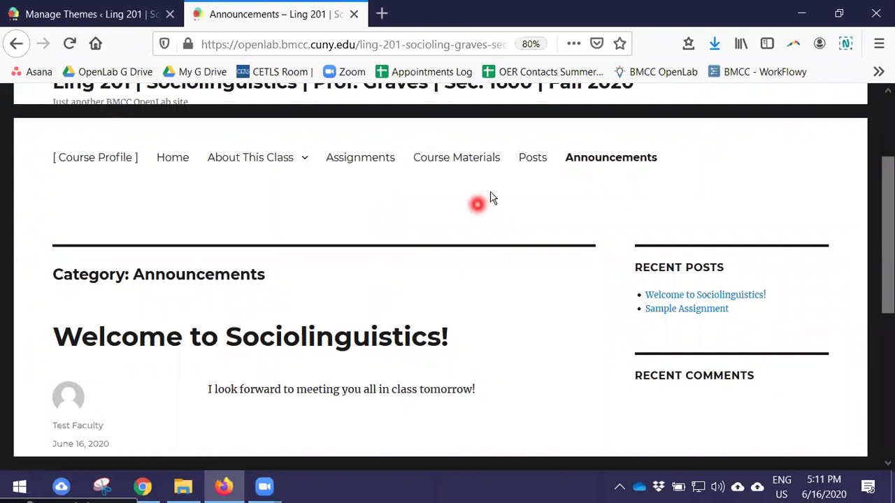
Open the Posts page from the live site's navigation and look through the listed posts.
{"action": "left_click", "coordinate": [531, 162]}
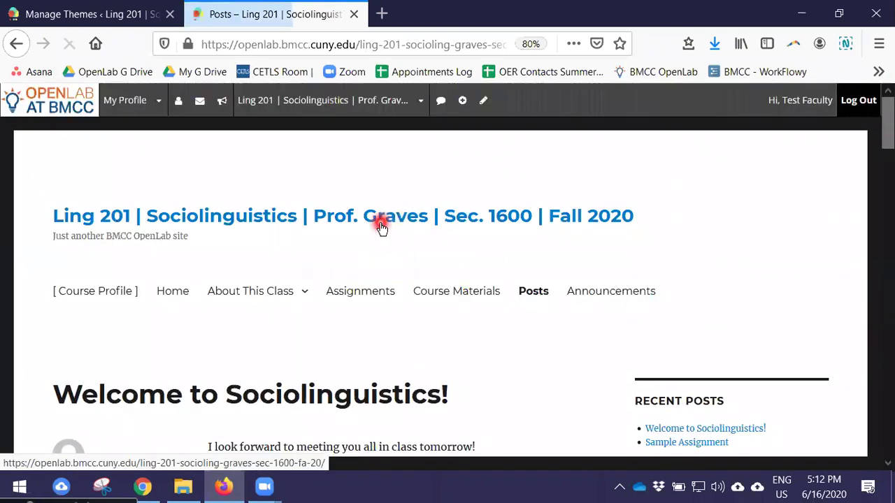
{"action": "scroll", "coordinate": [325, 246], "scroll_direction": "down", "scroll_amount": 8}
{"action": "scroll", "coordinate": [322, 246], "scroll_direction": "down", "scroll_amount": 5}
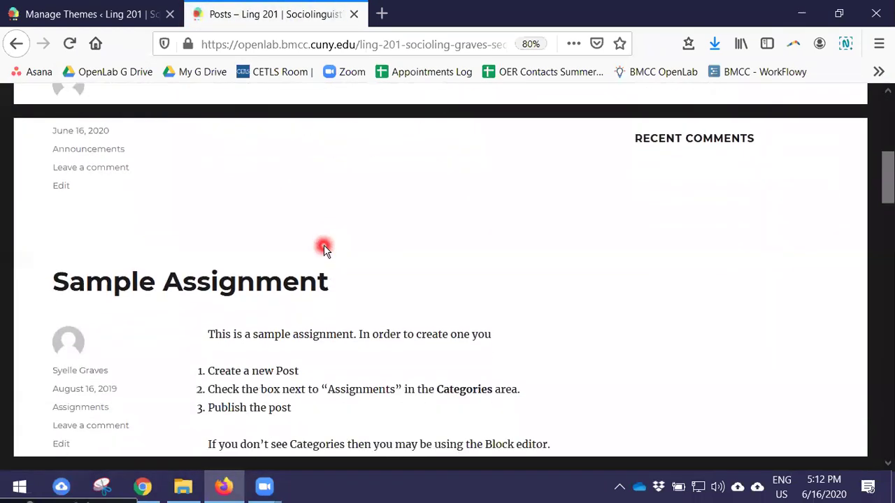
{"action": "scroll", "coordinate": [294, 269], "scroll_direction": "up", "scroll_amount": 6}
{"action": "scroll", "coordinate": [283, 278], "scroll_direction": "up", "scroll_amount": 5}
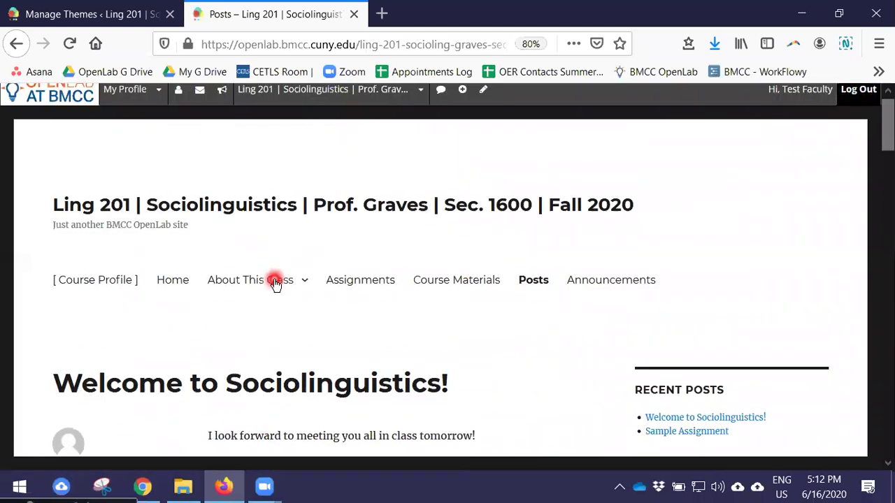
Open the Announcements page from the Posts page's navigation and check which posts the category shows.
{"action": "left_click", "coordinate": [601, 292]}
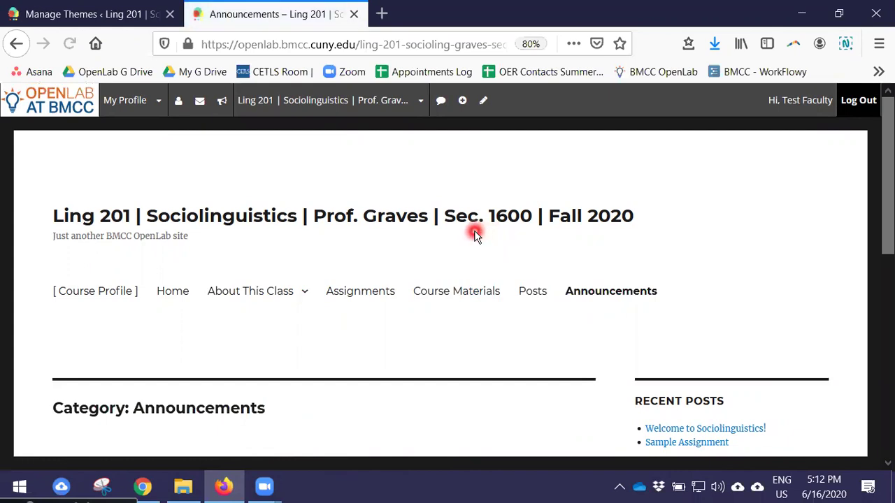
{"action": "scroll", "coordinate": [385, 279], "scroll_direction": "down", "scroll_amount": 3}
{"action": "scroll", "coordinate": [306, 324], "scroll_direction": "up", "scroll_amount": 1}
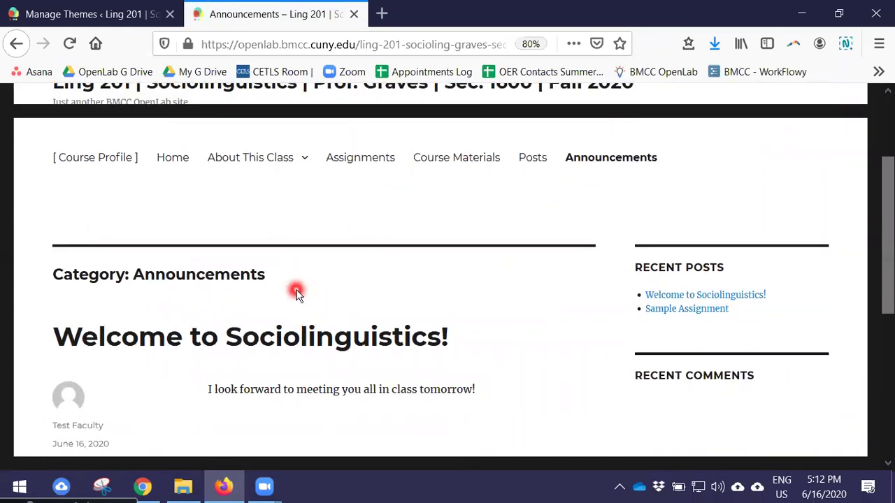